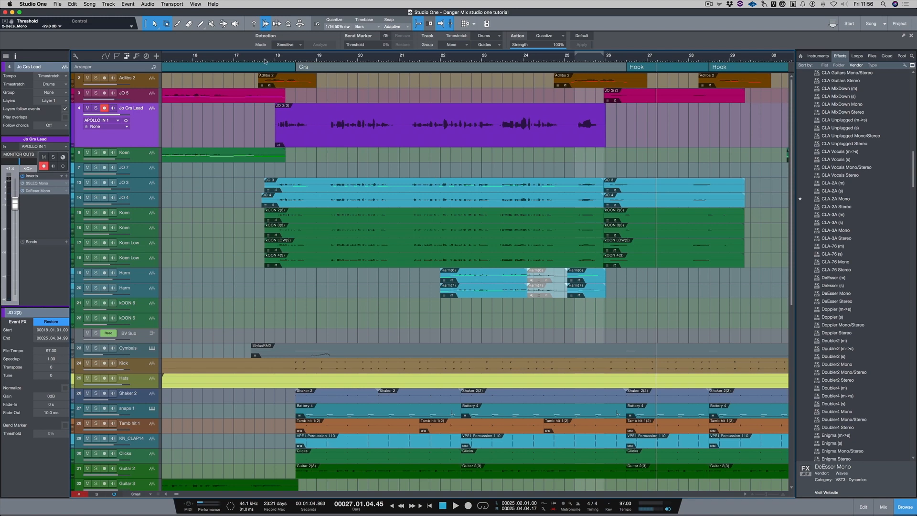
Step: Play the full mix from just before bar 18 through the chorus and stop in the Hook section
left_click(265, 62)
key("space")
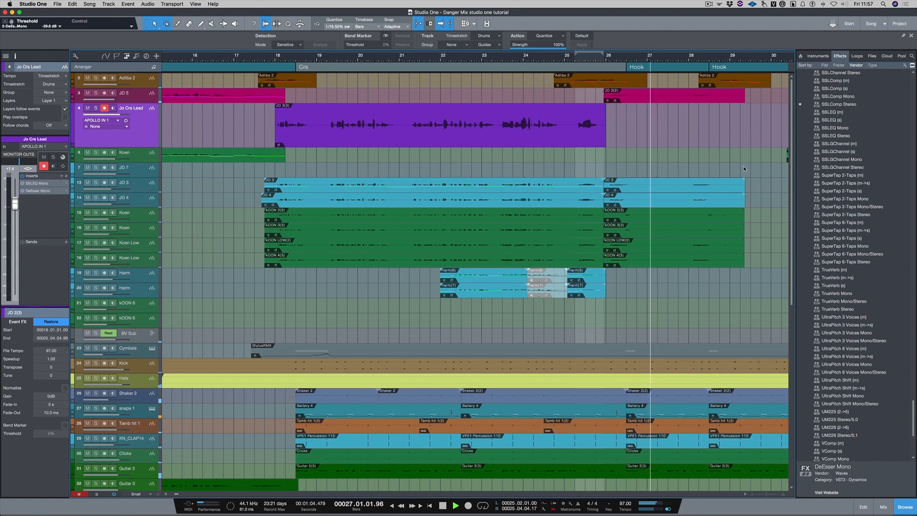
key("space")
Step: Solo the Jo Crs Lead track and insert MannyM TripleD (m) after its DeEsser Mono
key("s")
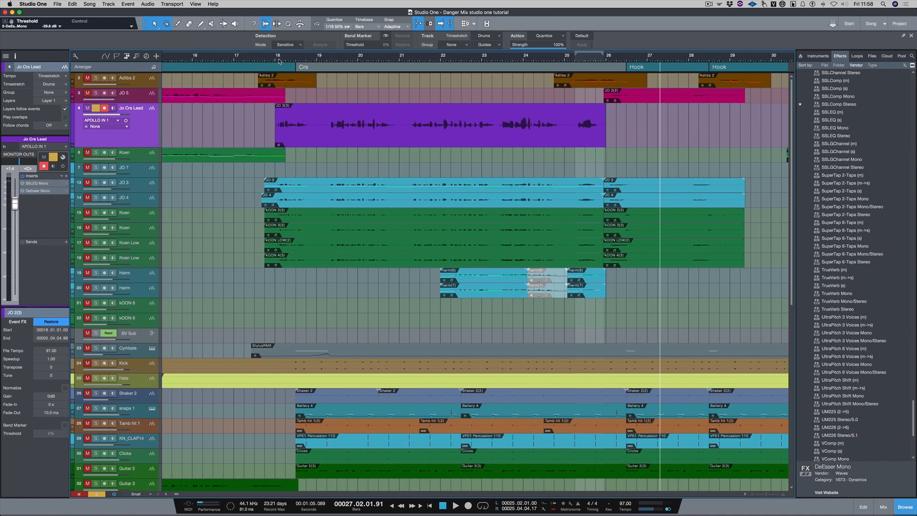
scroll(838, 232, "up", 15)
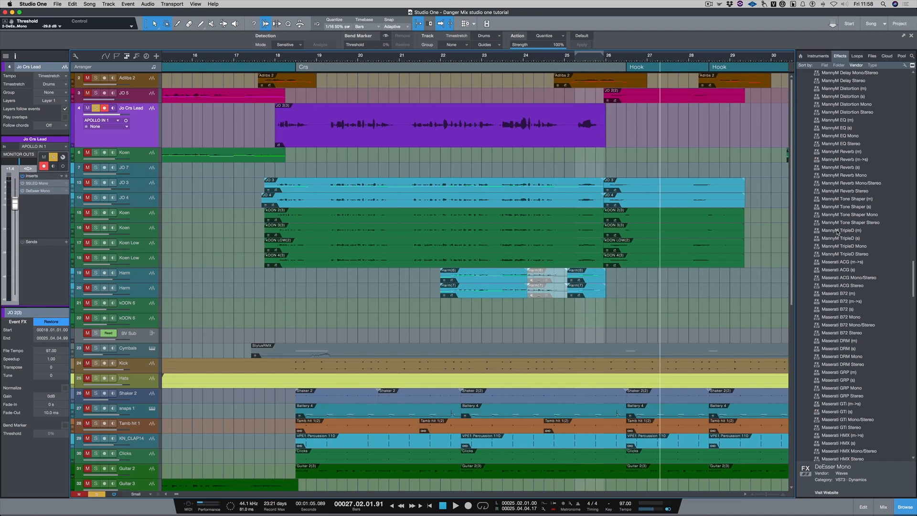
left_click_drag(837, 231, 42, 198)
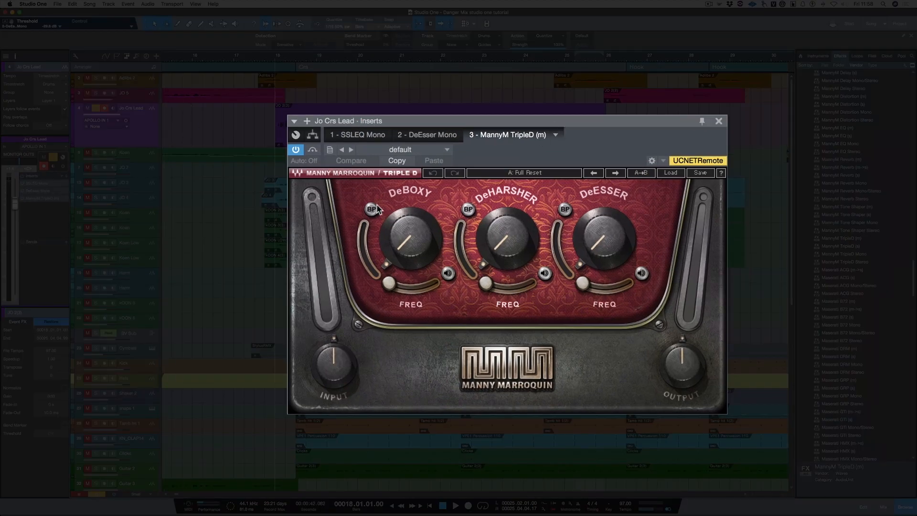
Step: Set the DeBoxy band's frequency slightly above minimum and its threshold to about 32 using its listen mode, then turn listen off
left_click(448, 274)
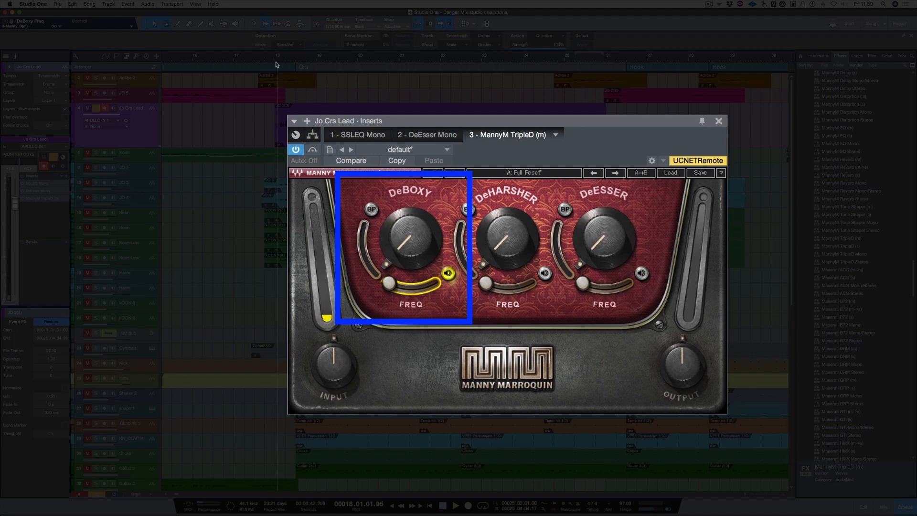
left_click_drag(390, 284, 392, 284)
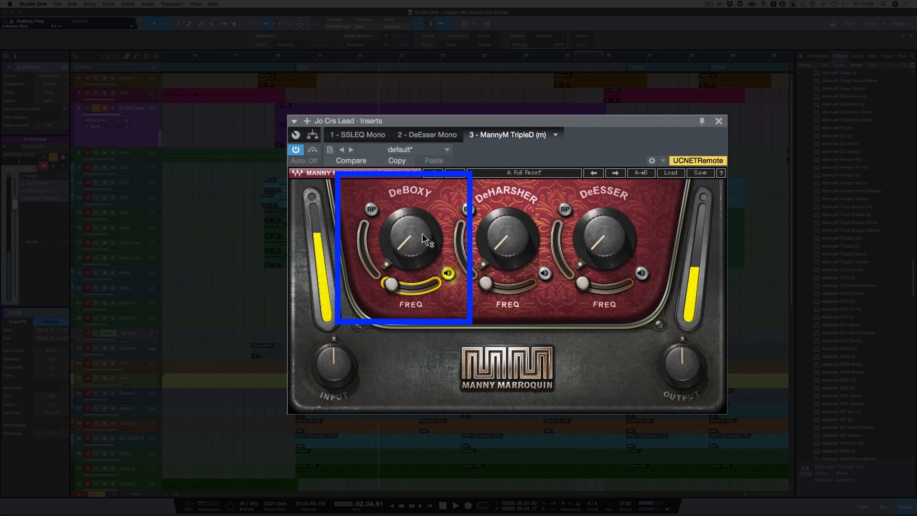
mouse_move(405, 244)
left_click_drag(405, 244, 405, 222)
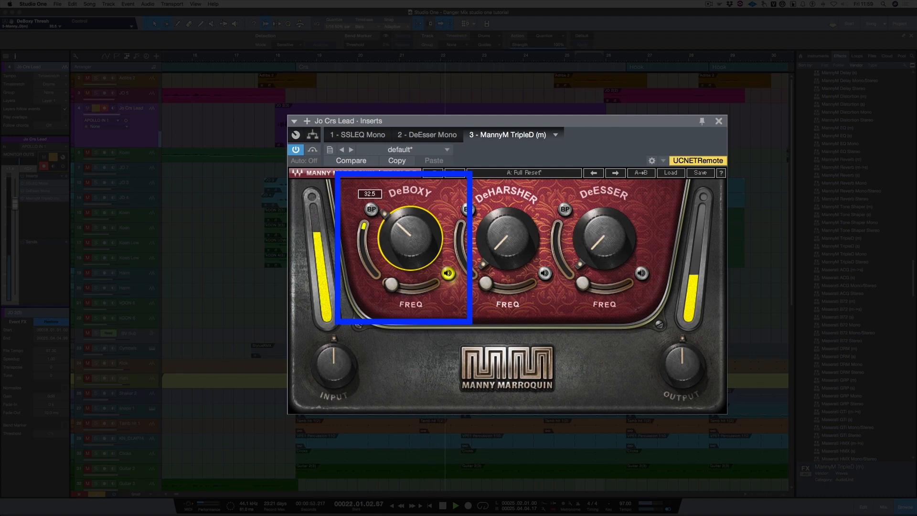
left_click(449, 274)
mouse_move(393, 229)
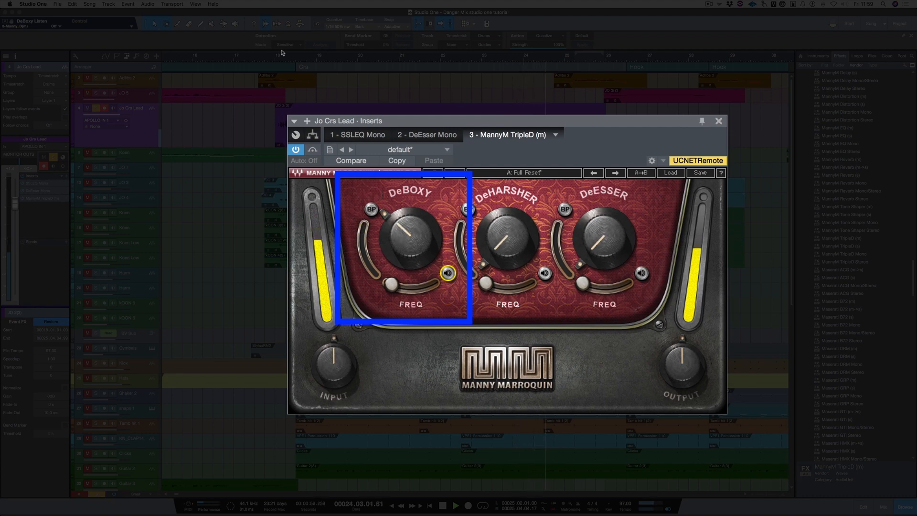
Step: Replay the soloed chorus vocal from about bar 18, comparing the DeBoxy band bypassed and active
left_click(273, 63)
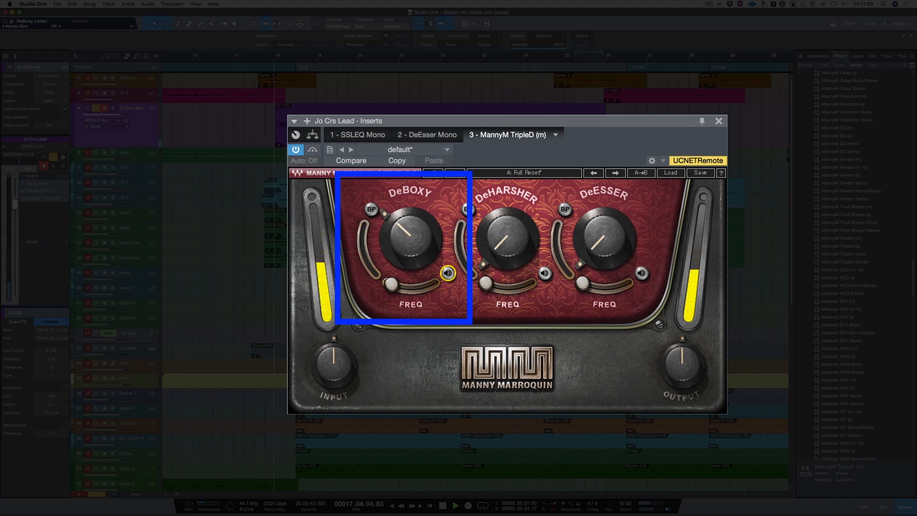
left_click(372, 209)
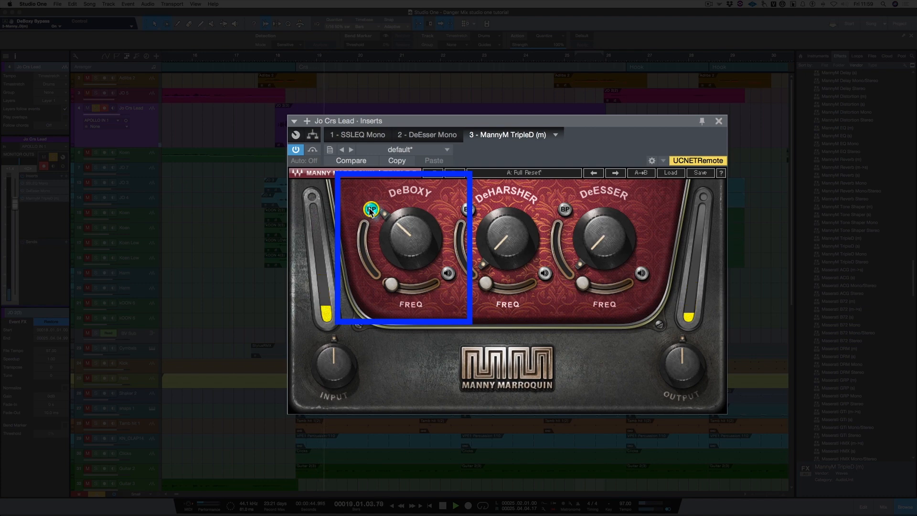
left_click(371, 210)
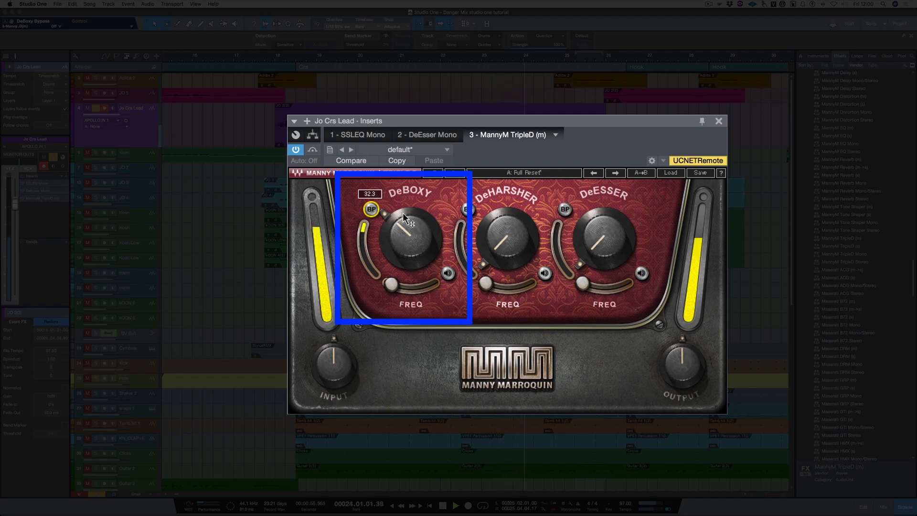
key("space")
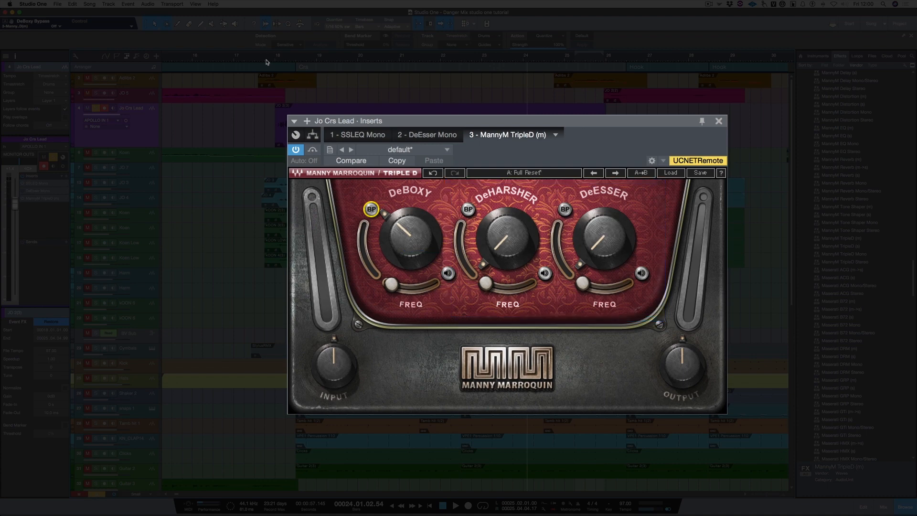
Step: Set the DeEsser band's frequency to about 37 and raise its threshold past the midpoint during playback, using its listen mode
key("space")
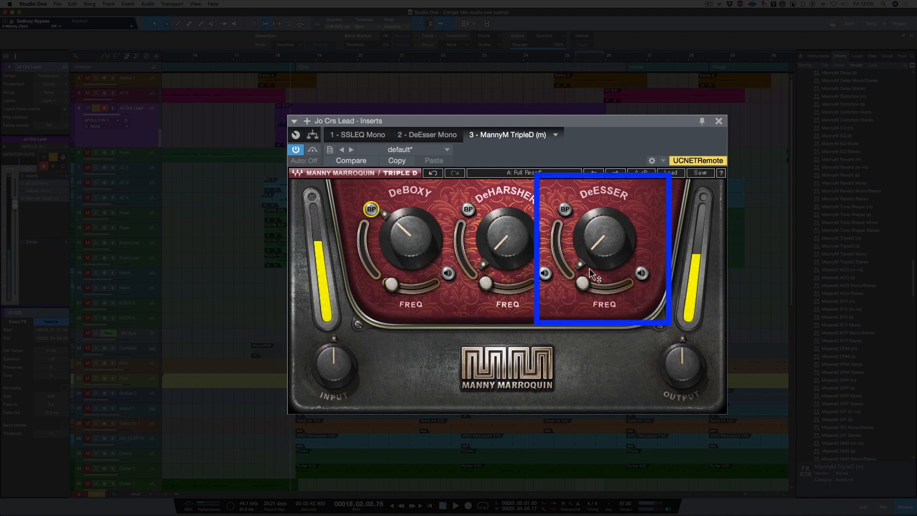
left_click(642, 272)
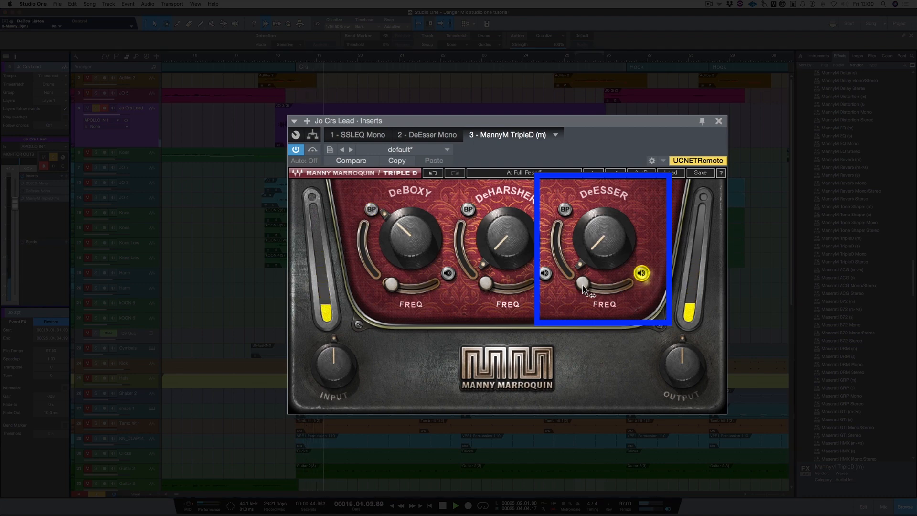
left_click_drag(582, 286, 598, 287)
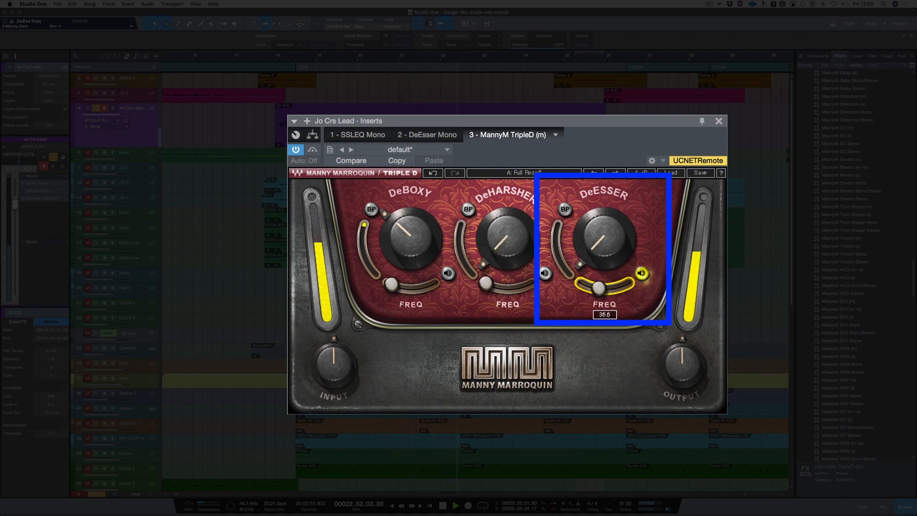
left_click_drag(599, 287, 600, 287)
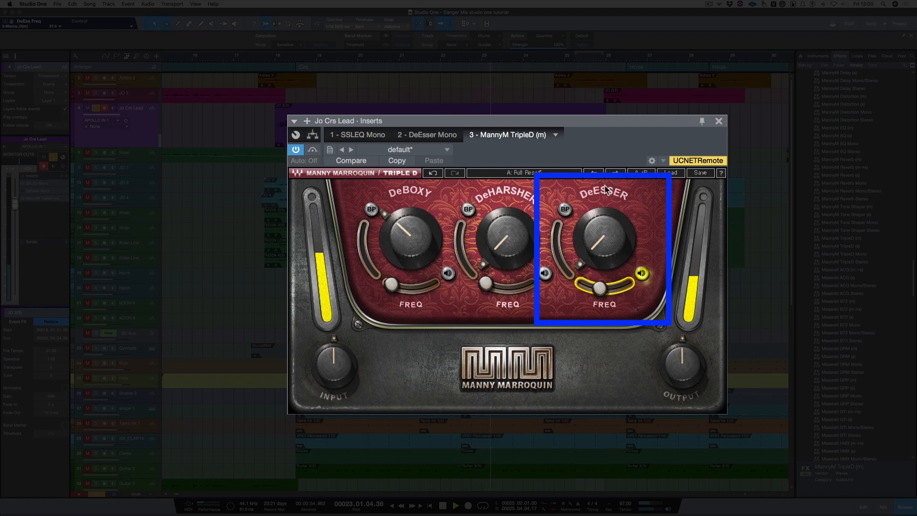
left_click_drag(592, 228, 592, 201)
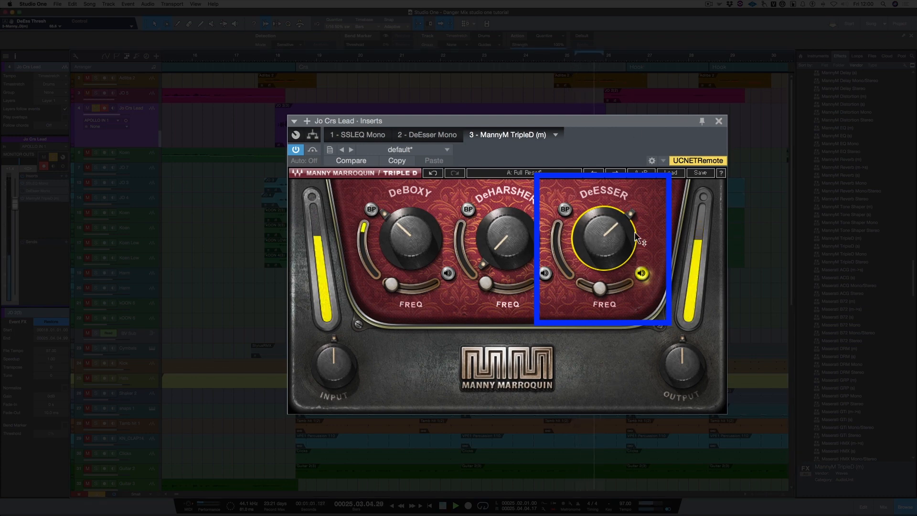
left_click(640, 273)
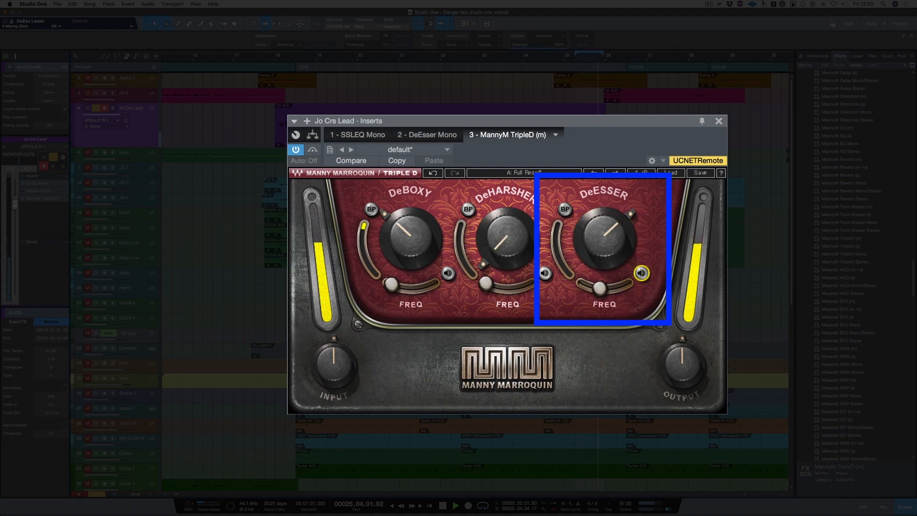
Step: Unsolo Jo Crs Lead and play the chorus vocal within the full mix from just before bar 18
key("space")
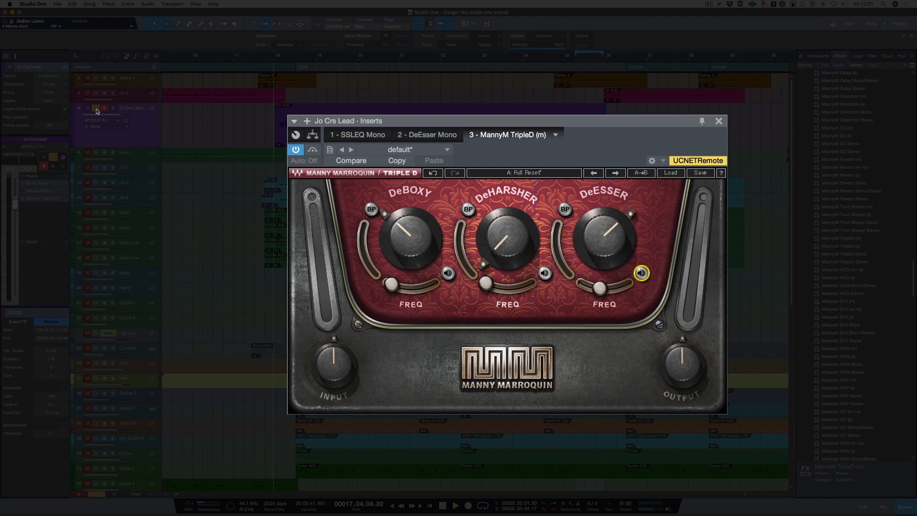
left_click(97, 110)
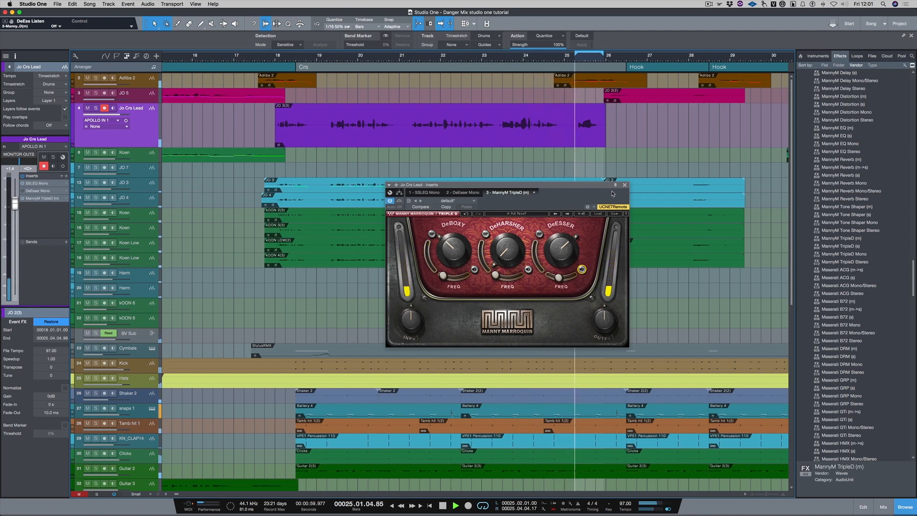
key("space")
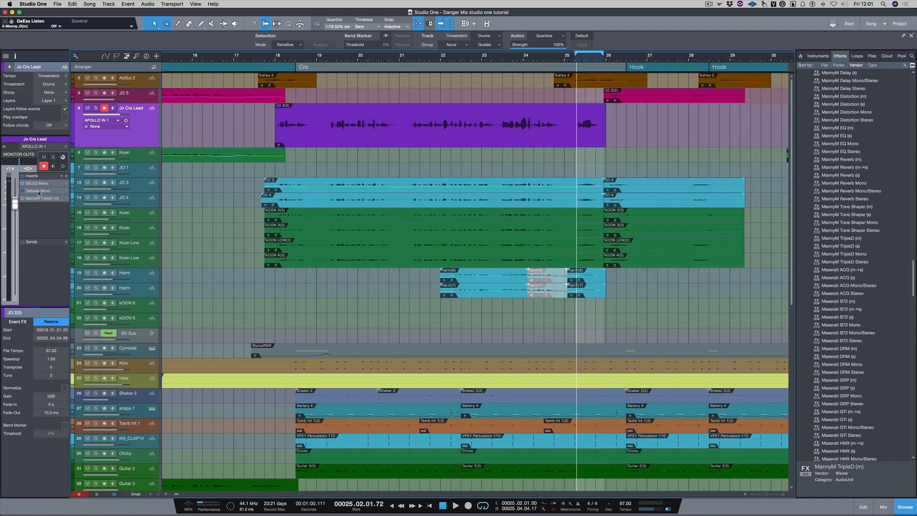
Step: Insert CLA-2A Mono after the TripleD on Jo Crs Lead and, with the track soloed during playback, raise Peak Reduction to about 60
scroll(831, 388, "up", 10)
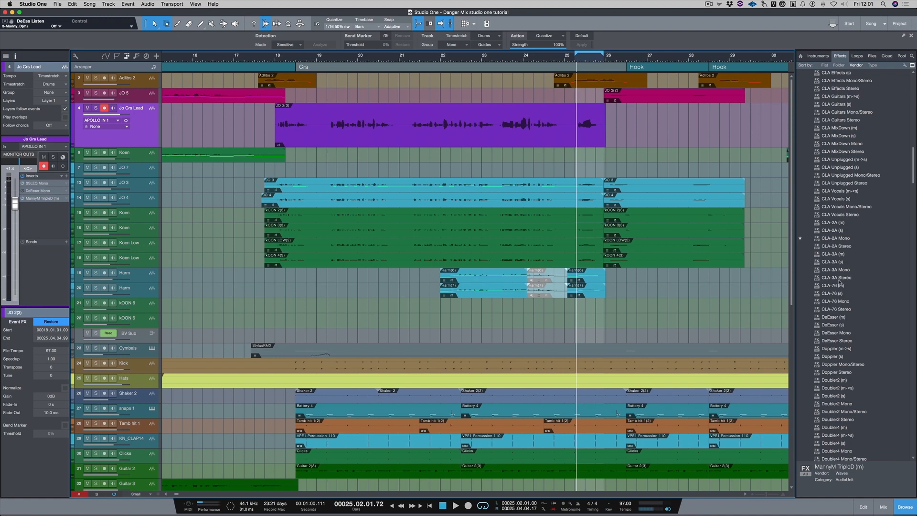
left_click_drag(835, 239, 43, 217)
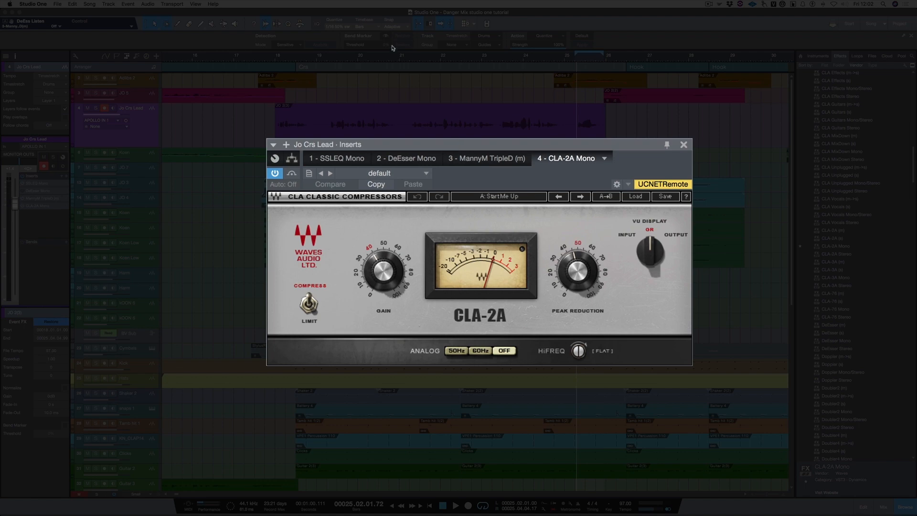
left_click(267, 59)
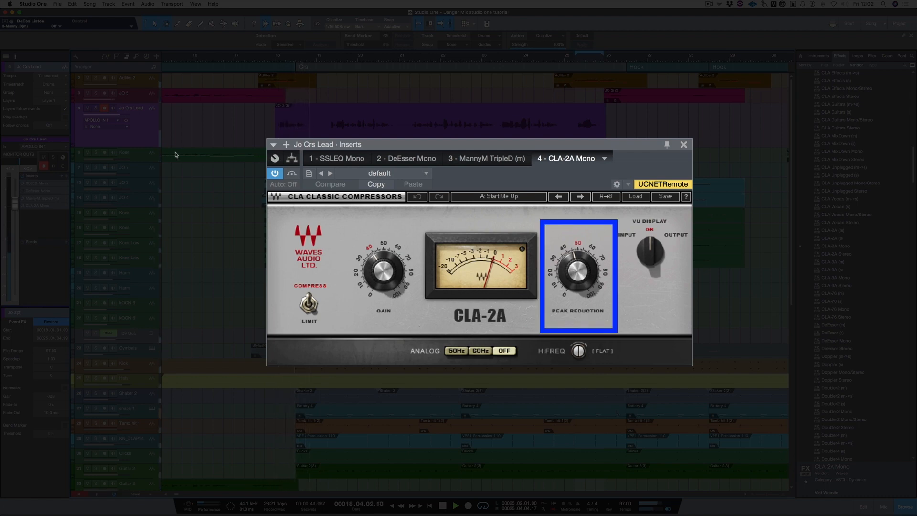
left_click(100, 108)
left_click_drag(575, 270, 574, 258)
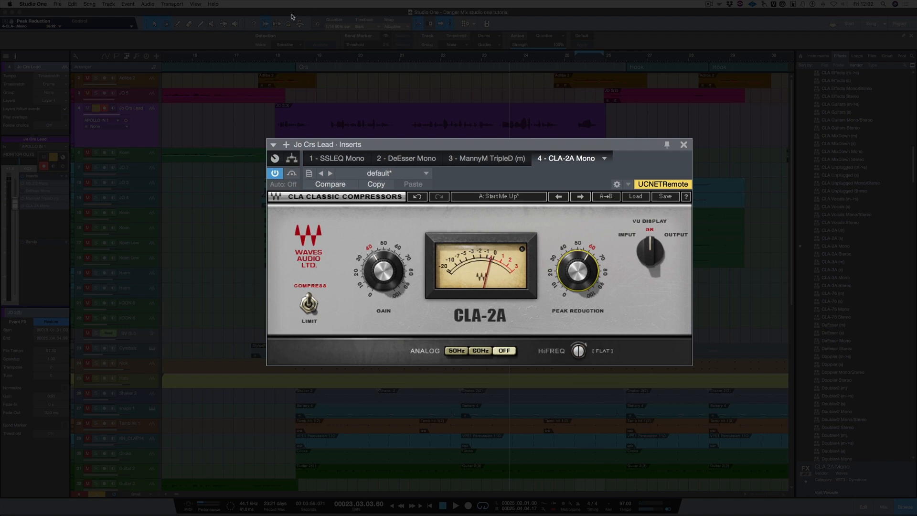
Step: Replay from bar 18 comparing the CLA-2A bypassed and active, and set its Gain to about 39
left_click(277, 60)
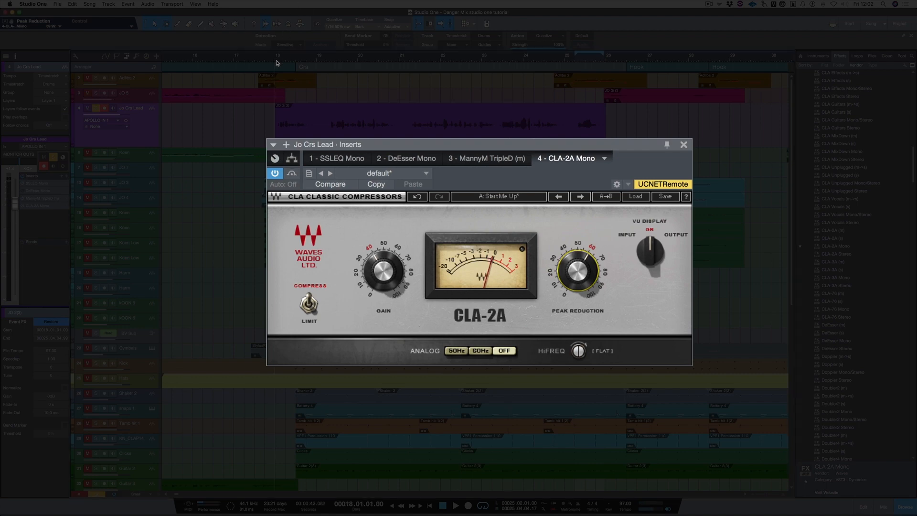
left_click(291, 174)
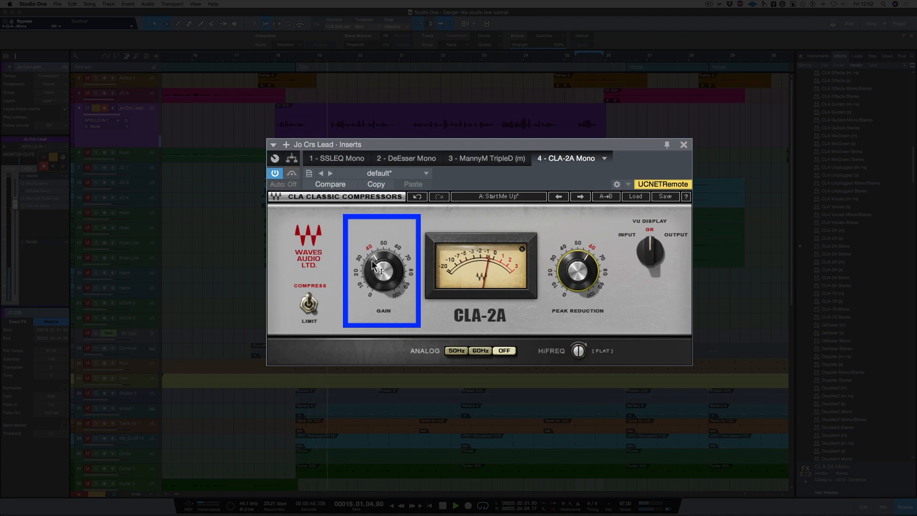
left_click(292, 174)
left_click(292, 174)
left_click_drag(384, 271, 384, 273)
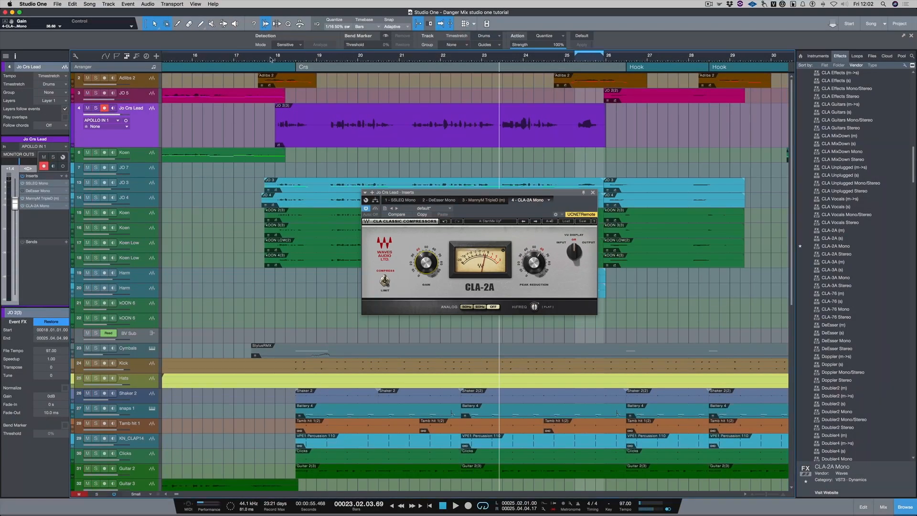
Step: Play the compressed chorus lead in the full mix from just before bar 18 and stop near bar 26
left_click(270, 60)
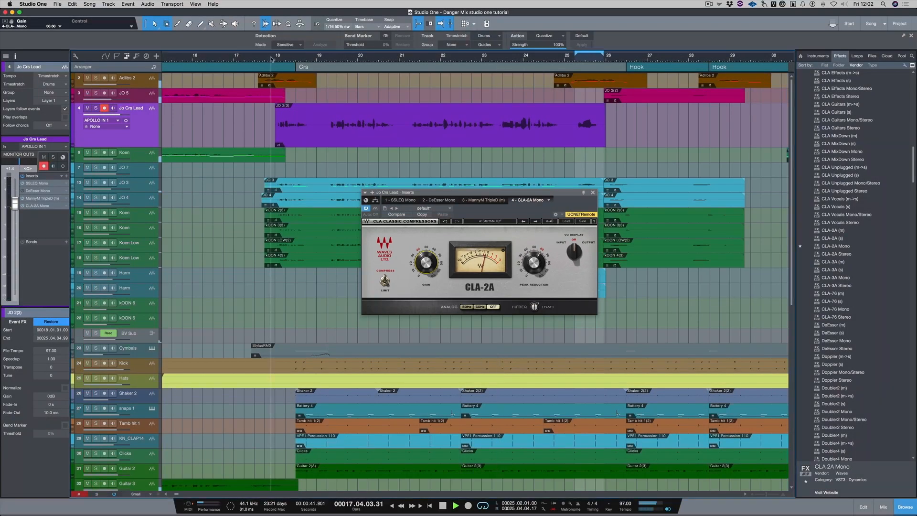
key("space")
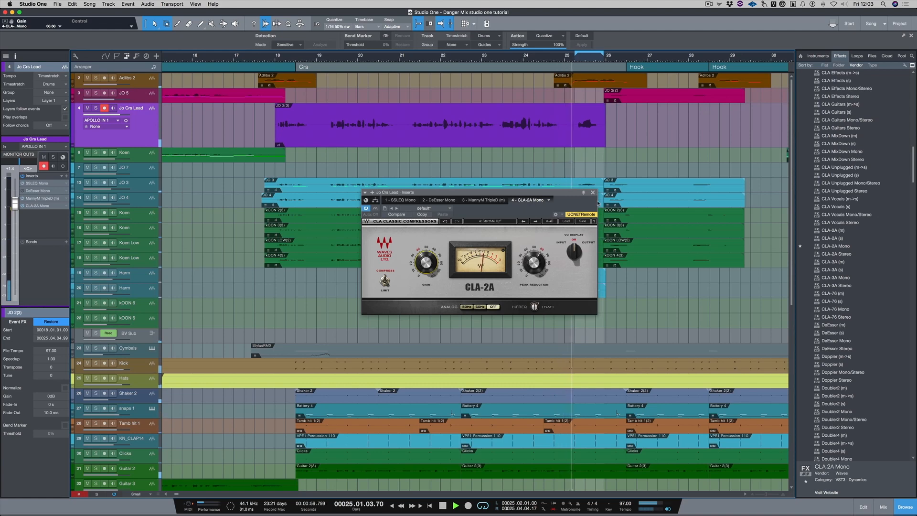
key("space")
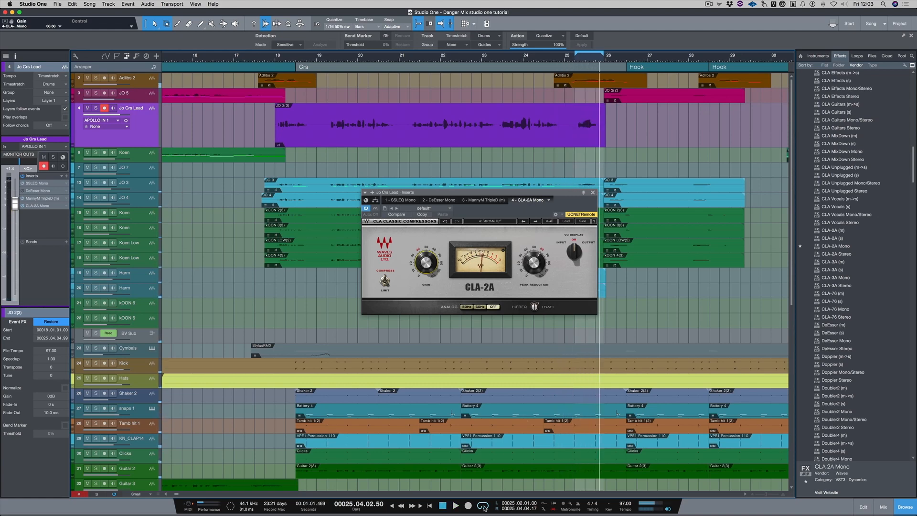